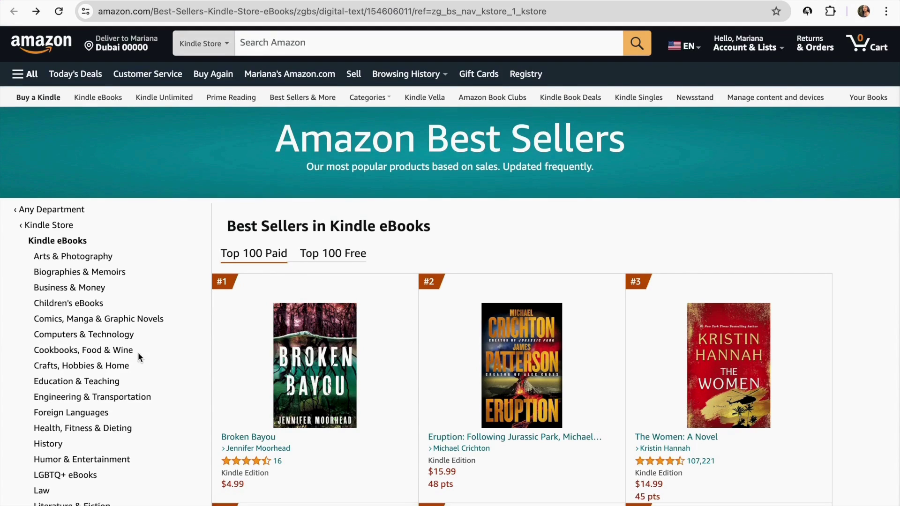
Open the Health, Fitness & Dieting Kindle best sellers and show KDSpy's top-20 stats ($1,038,646 total revenue).
{"action": "scroll", "coordinate": [121, 374], "scroll_direction": "down", "scroll_amount": 1}
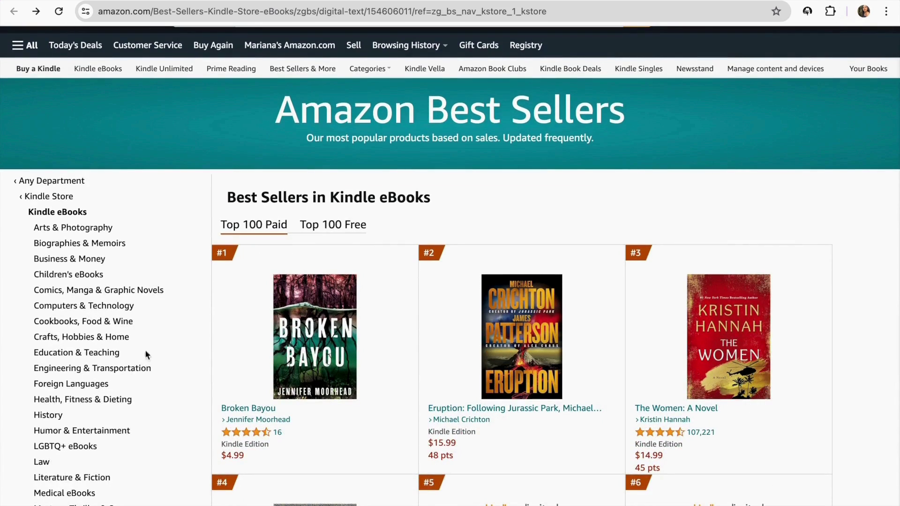
{"action": "scroll", "coordinate": [123, 337], "scroll_direction": "up", "scroll_amount": 1}
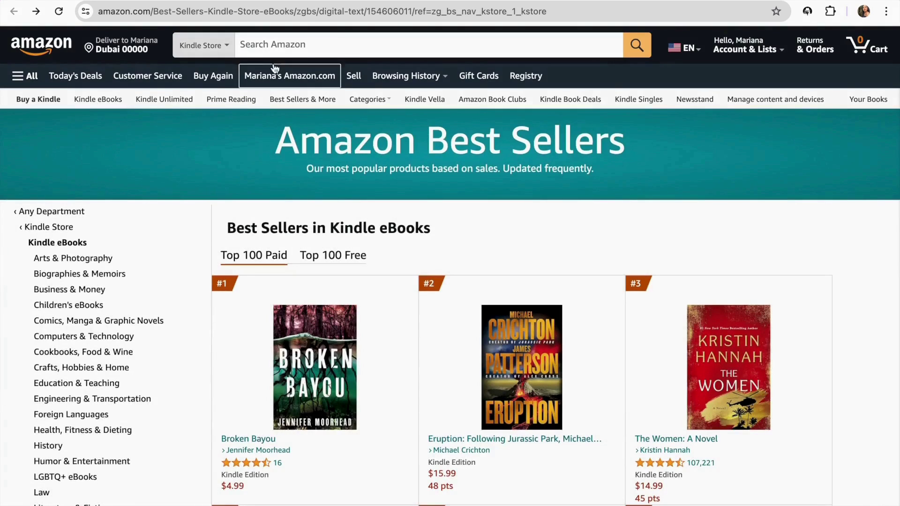
{"action": "left_click", "coordinate": [268, 47]}
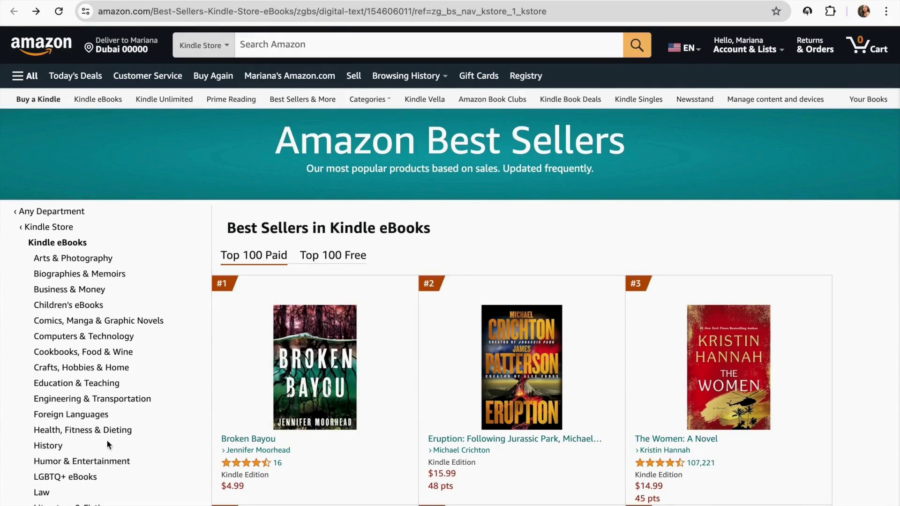
{"action": "left_click", "coordinate": [108, 430]}
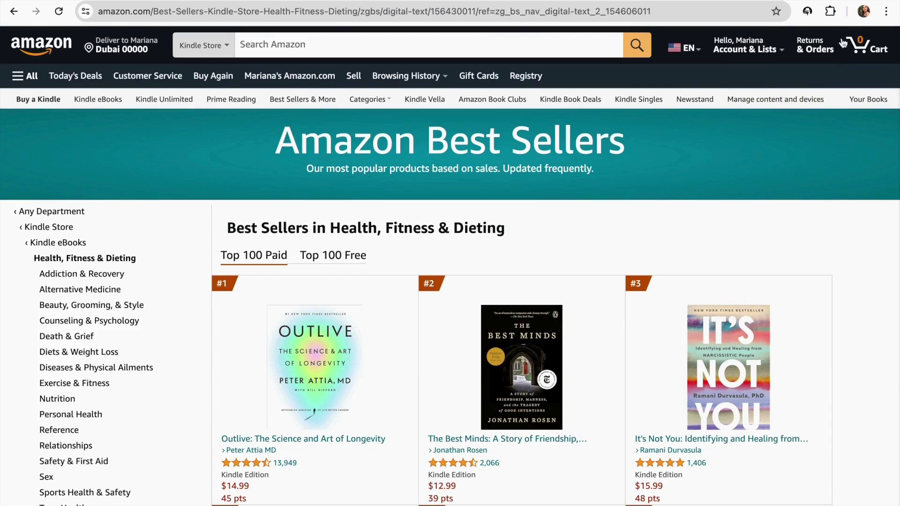
{"action": "left_click", "coordinate": [808, 13]}
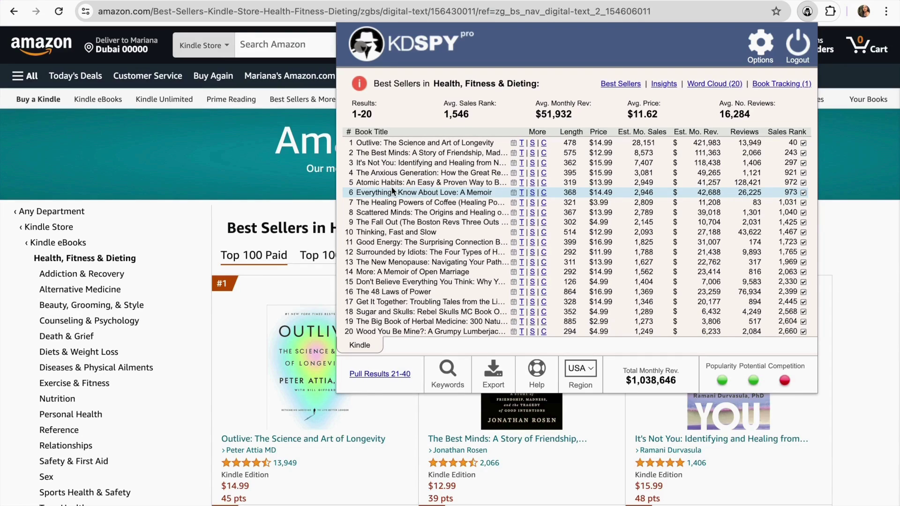
Highlight the category's summary statistics, then switch KDSpy to its empty keyword search view.
{"action": "left_click_drag", "start_coordinate": [433, 96], "coordinate": [484, 120]}
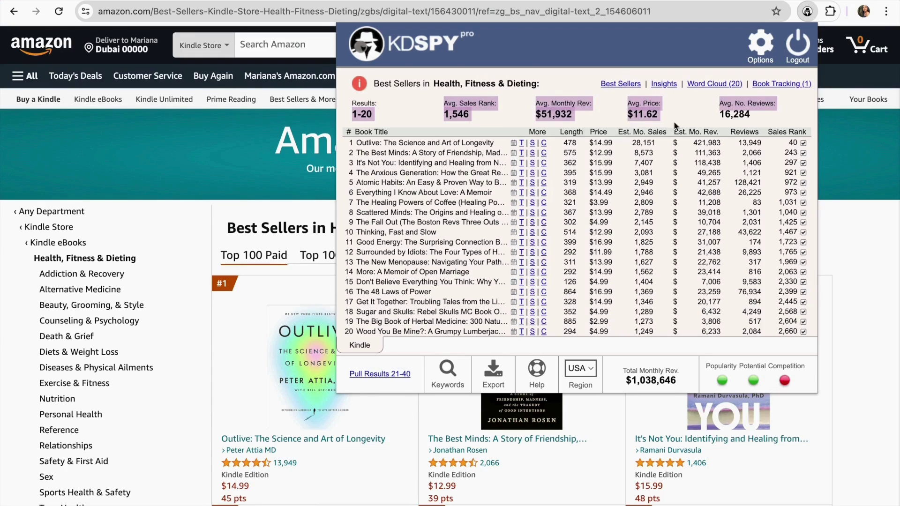
{"action": "left_click", "coordinate": [696, 114]}
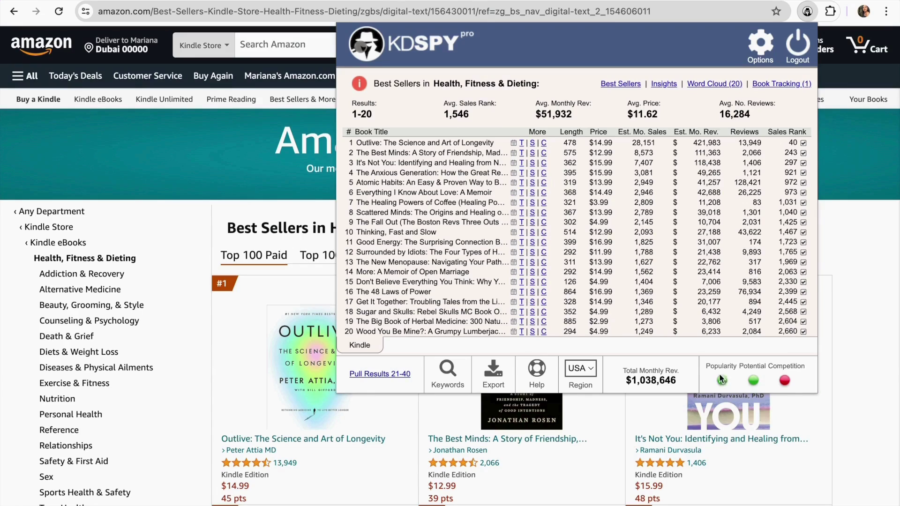
{"action": "mouse_move", "coordinate": [724, 371]}
{"action": "left_click", "coordinate": [449, 372]}
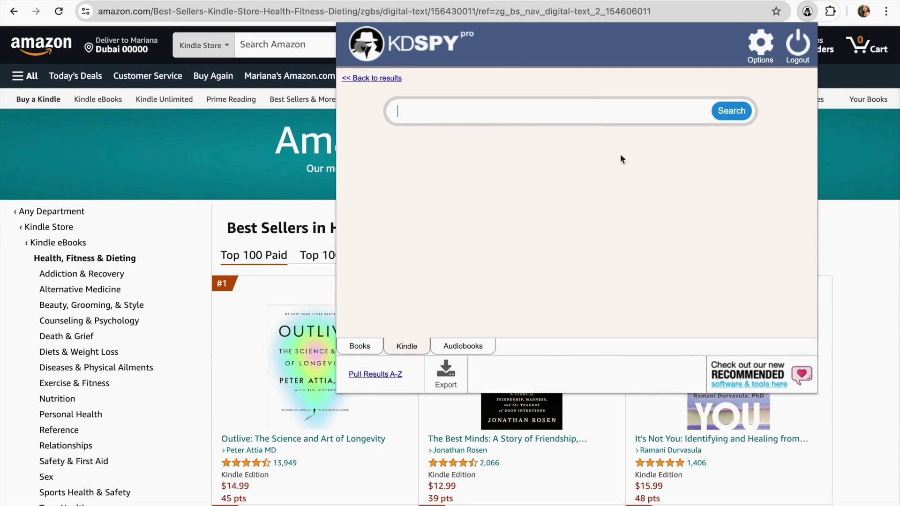
Check the title word cloud (healing, good, rebel, skulls, suffering), then return to the refreshed results table.
{"action": "left_click", "coordinate": [397, 79]}
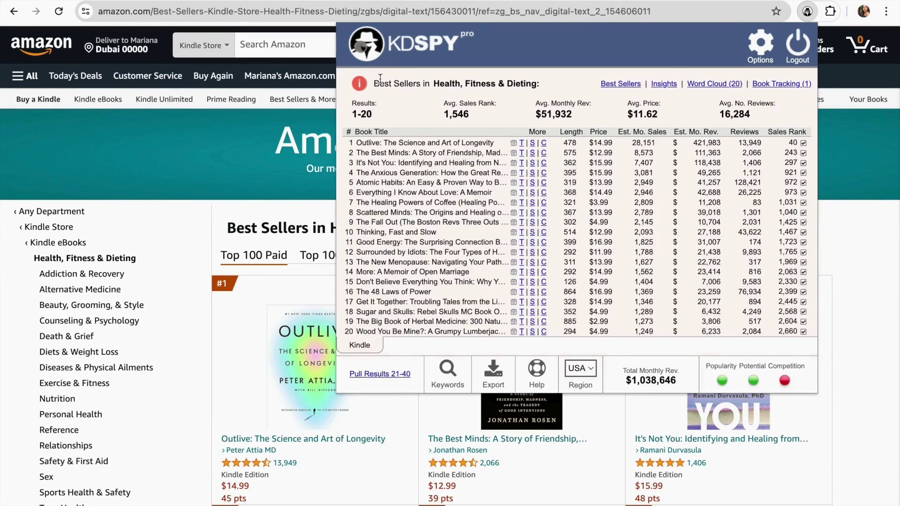
{"action": "left_click", "coordinate": [717, 86]}
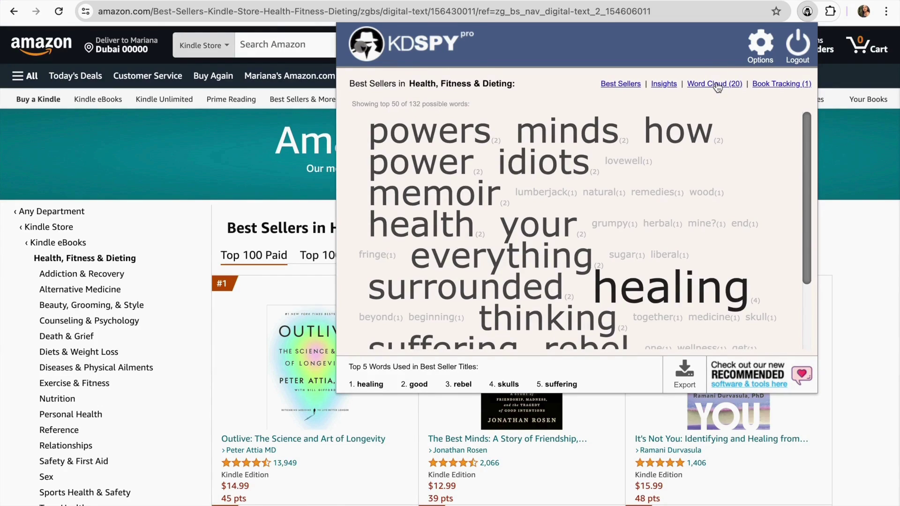
{"action": "left_click", "coordinate": [717, 85]}
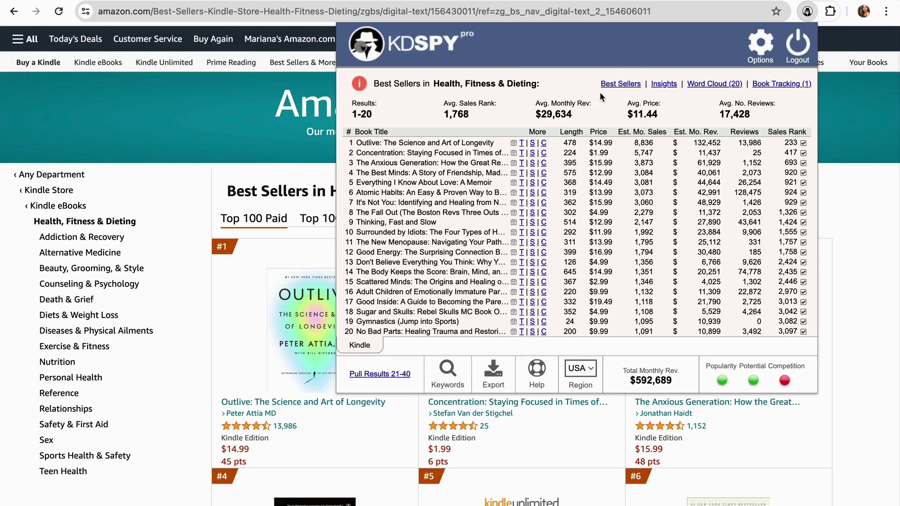
Generate KDSpy's ChatGPT insights report on an innovative Health, Fitness & Dieting book idea.
{"action": "left_click", "coordinate": [668, 87]}
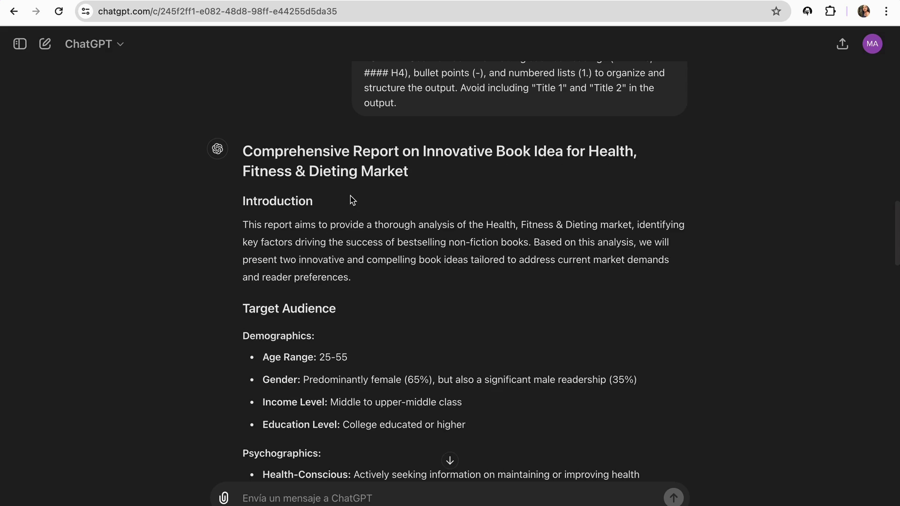
Read the book-ideas report down to its Next Steps self-publishing strategy, then go back to Amazon best sellers.
{"action": "scroll", "coordinate": [384, 207], "scroll_direction": "down", "scroll_amount": 1}
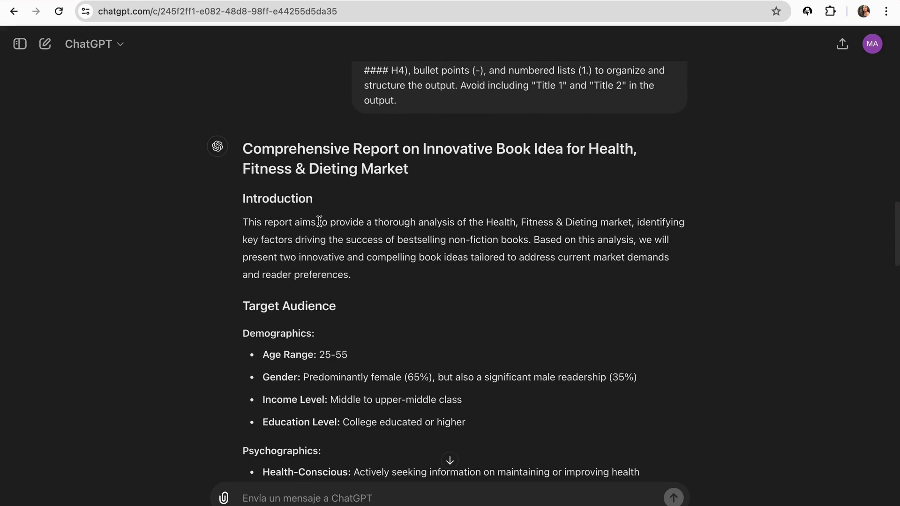
{"action": "scroll", "coordinate": [320, 220], "scroll_direction": "down", "scroll_amount": 1}
{"action": "scroll", "coordinate": [294, 278], "scroll_direction": "down", "scroll_amount": 3}
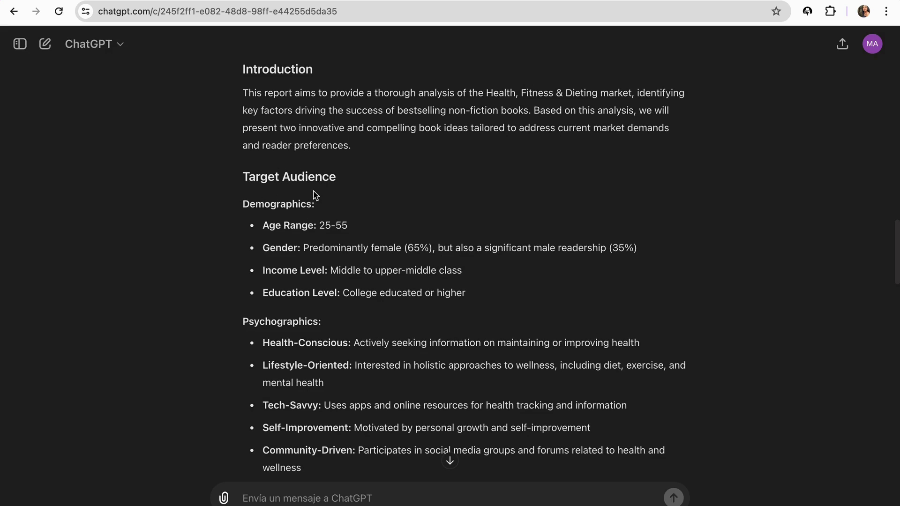
{"action": "scroll", "coordinate": [321, 227], "scroll_direction": "down", "scroll_amount": 2}
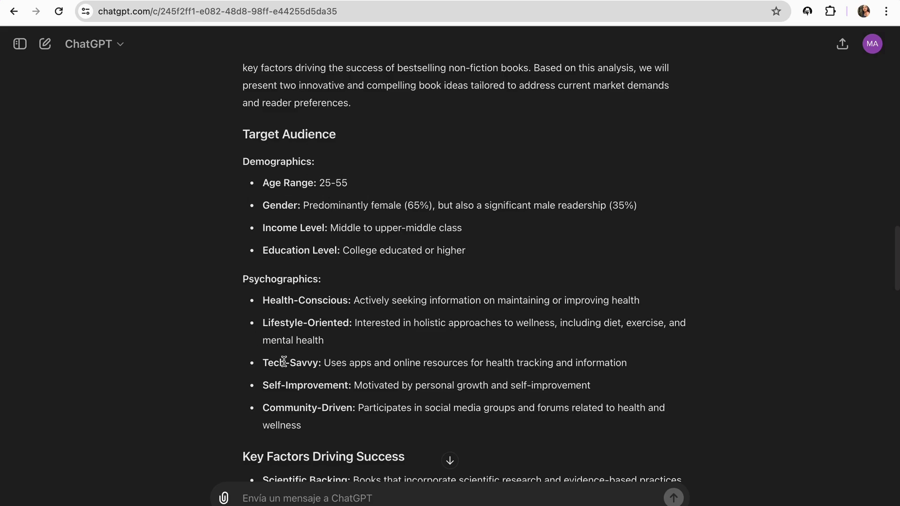
{"action": "scroll", "coordinate": [328, 319], "scroll_direction": "down", "scroll_amount": 6}
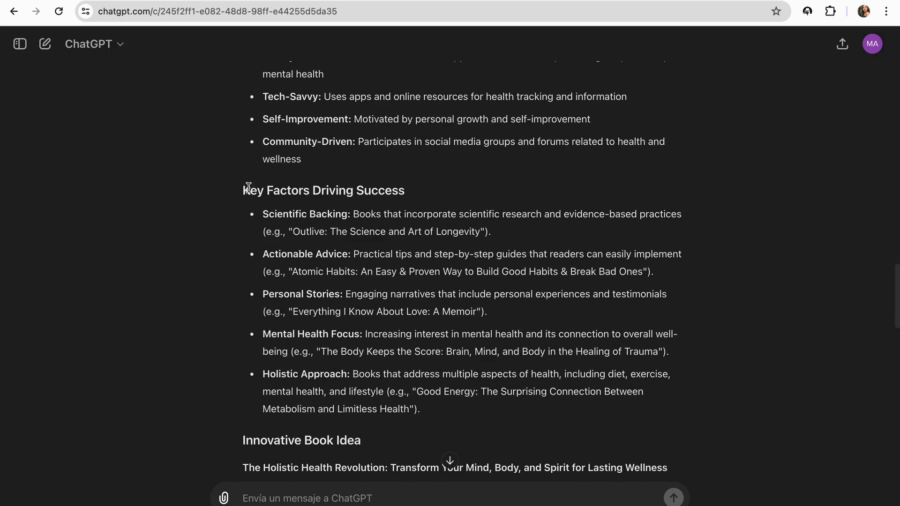
{"action": "scroll", "coordinate": [360, 233], "scroll_direction": "down", "scroll_amount": 2}
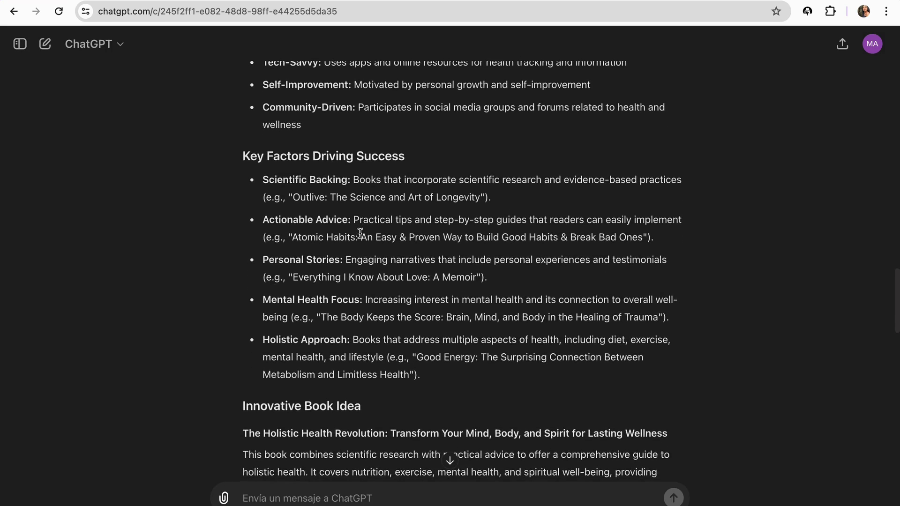
{"action": "scroll", "coordinate": [360, 233], "scroll_direction": "down", "scroll_amount": 6}
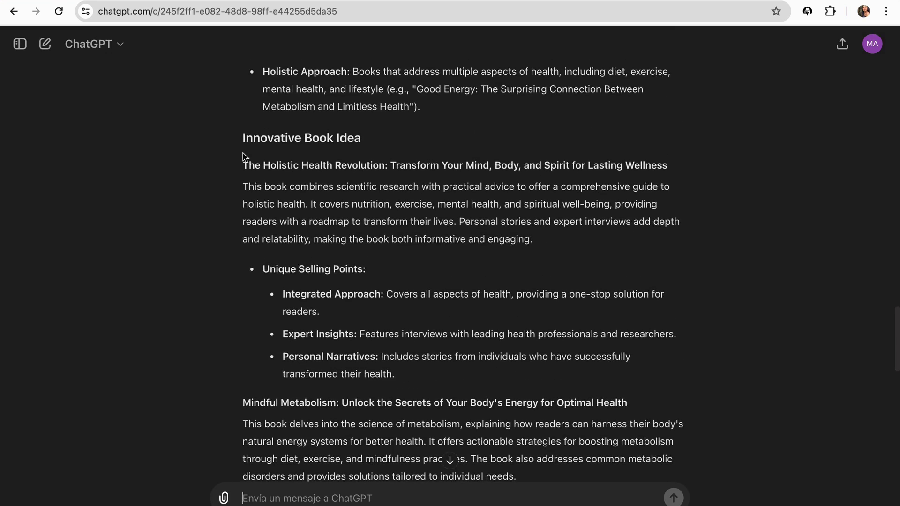
{"action": "scroll", "coordinate": [331, 263], "scroll_direction": "down", "scroll_amount": 2}
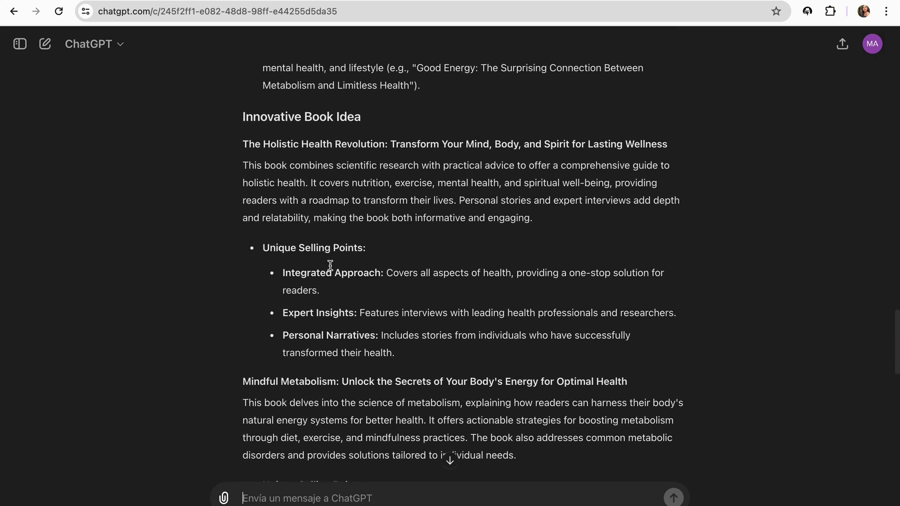
{"action": "scroll", "coordinate": [308, 270], "scroll_direction": "down", "scroll_amount": 1}
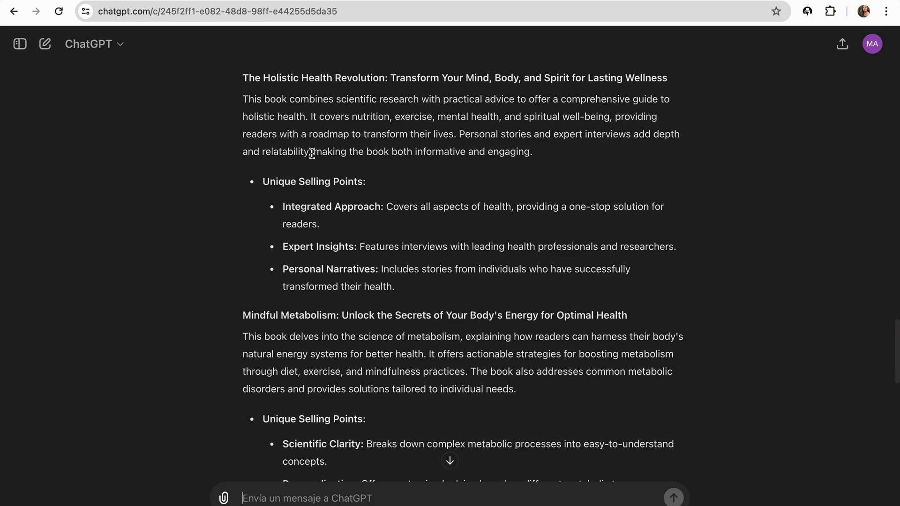
{"action": "scroll", "coordinate": [300, 262], "scroll_direction": "down", "scroll_amount": 3}
{"action": "scroll", "coordinate": [324, 287], "scroll_direction": "down", "scroll_amount": 8}
{"action": "scroll", "coordinate": [324, 287], "scroll_direction": "up", "scroll_amount": 2}
{"action": "scroll", "coordinate": [328, 290], "scroll_direction": "down", "scroll_amount": 1}
{"action": "scroll", "coordinate": [325, 288], "scroll_direction": "up", "scroll_amount": 1}
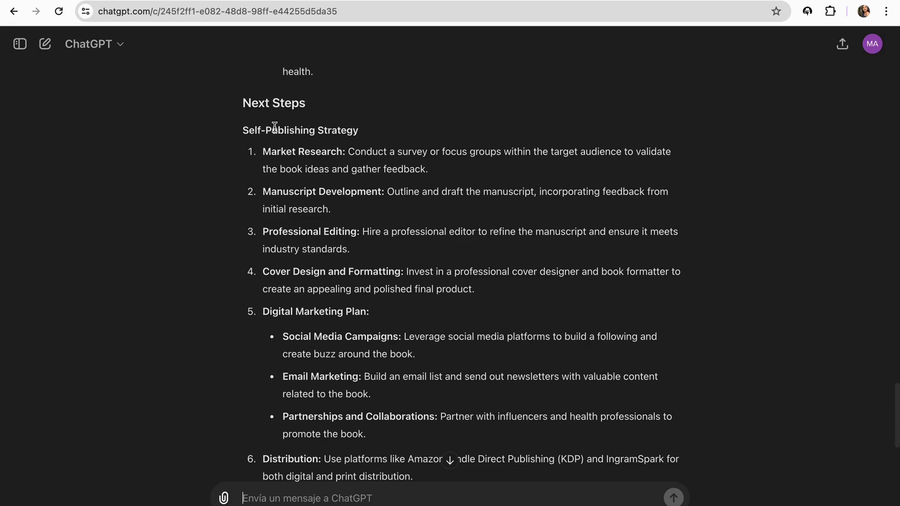
{"action": "scroll", "coordinate": [284, 279], "scroll_direction": "down", "scroll_amount": 1}
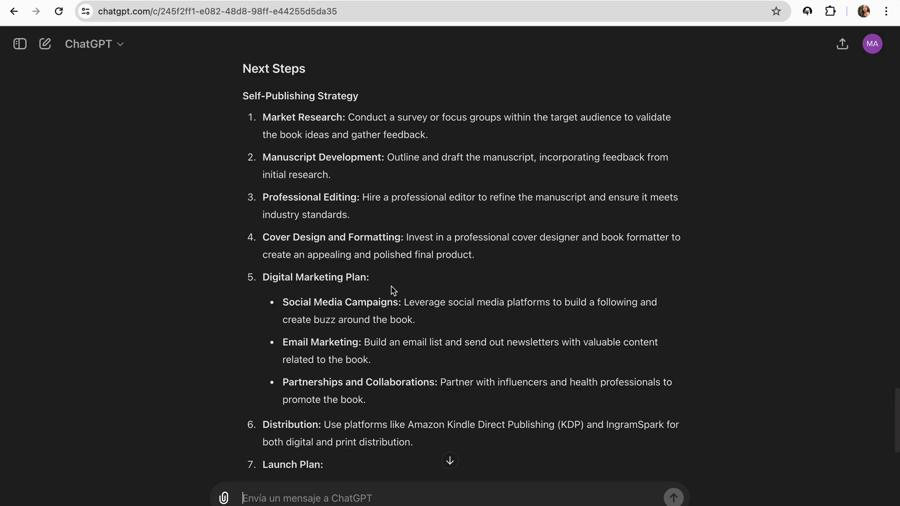
{"action": "key", "text": "alt+Left"}
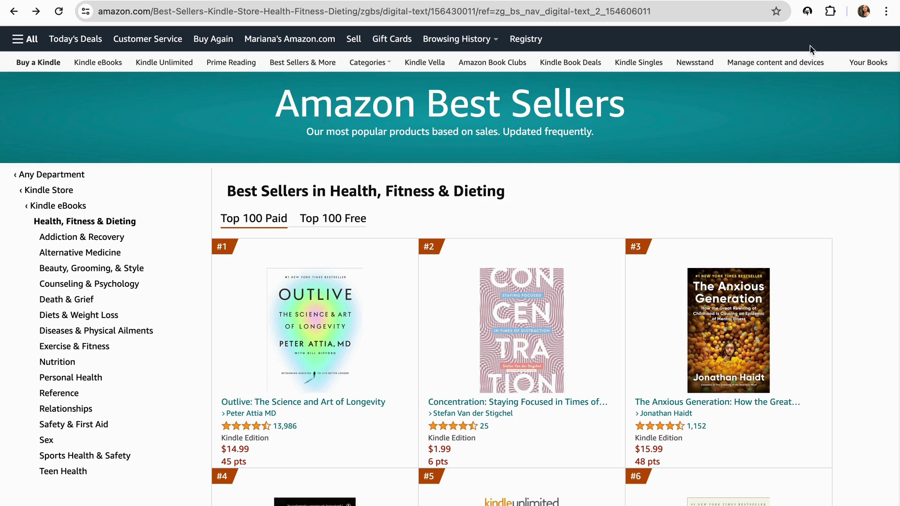
Open the #1 book Outlive and show its KDSpy stats: rank 233, $14.99, 8,836 monthly sales.
{"action": "left_click", "coordinate": [807, 12]}
{"action": "left_click", "coordinate": [874, 241]}
{"action": "left_click", "coordinate": [316, 331]}
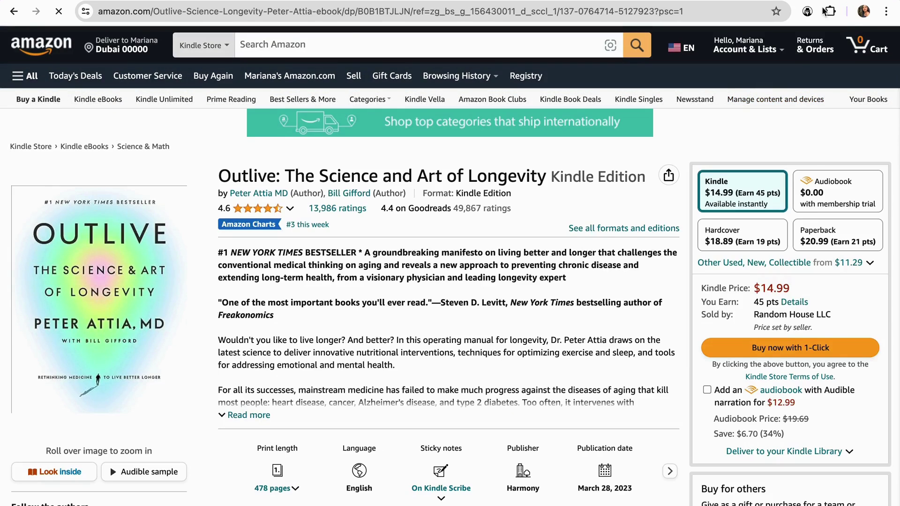
{"action": "left_click", "coordinate": [808, 12]}
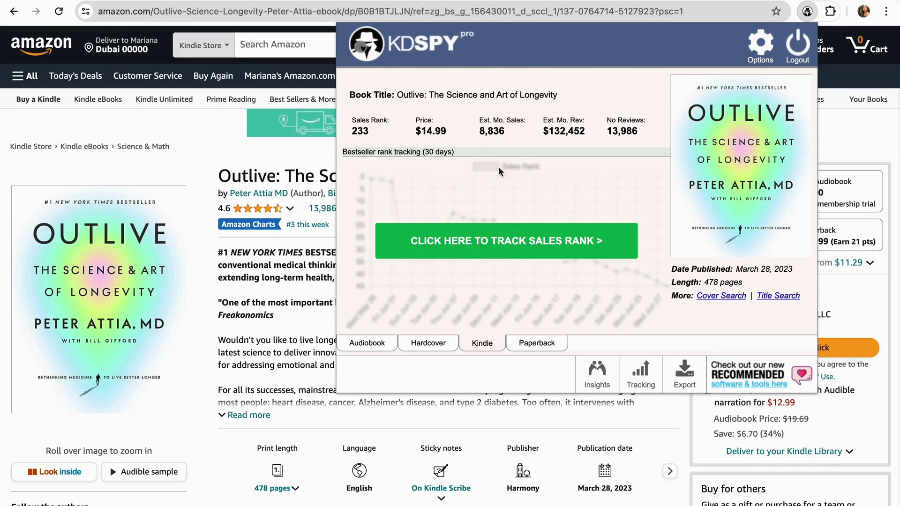
Bring up KDSpy's AI insight prompts for Outlive to produce a ChatGPT report on the book.
{"action": "left_click", "coordinate": [596, 372]}
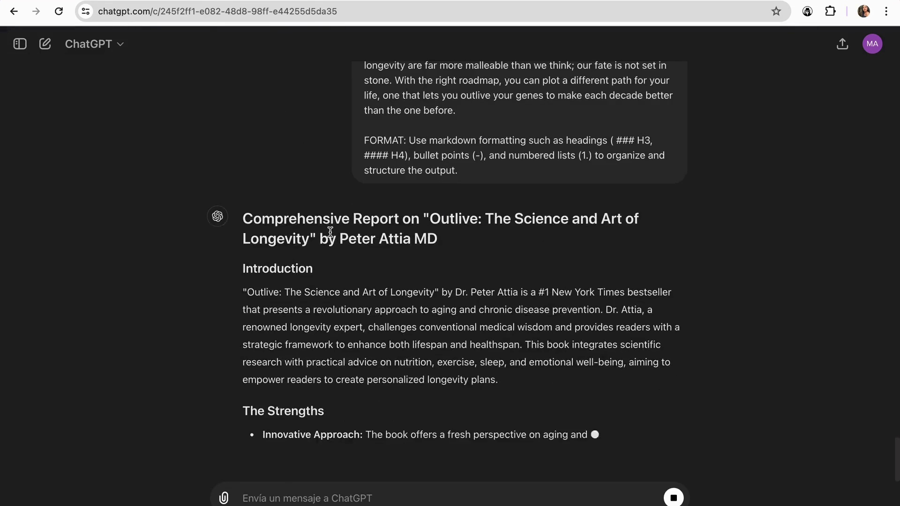
{"action": "scroll", "coordinate": [332, 236], "scroll_direction": "up", "scroll_amount": 4}
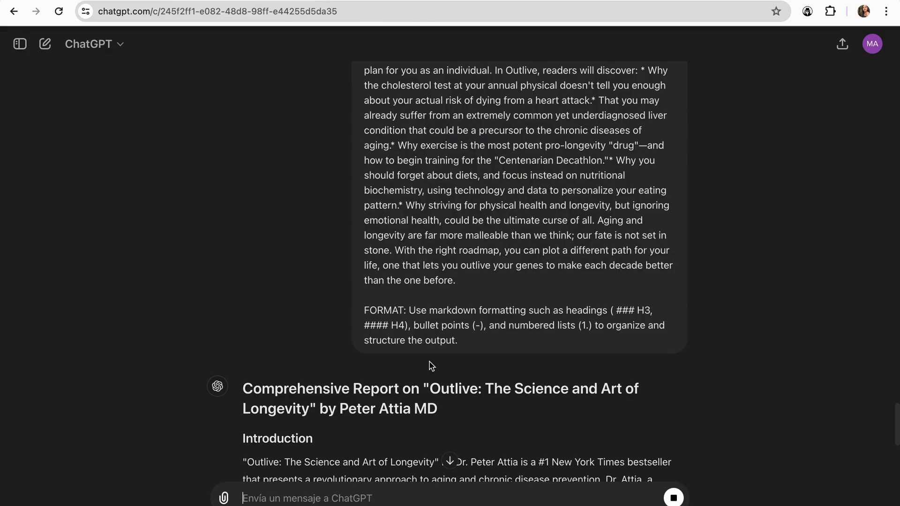
Scroll the Outlive report past strengths, weaknesses and reader motives to the ten self-publishing suggestions.
{"action": "scroll", "coordinate": [432, 366], "scroll_direction": "down", "scroll_amount": 3}
{"action": "scroll", "coordinate": [366, 202], "scroll_direction": "down", "scroll_amount": 3}
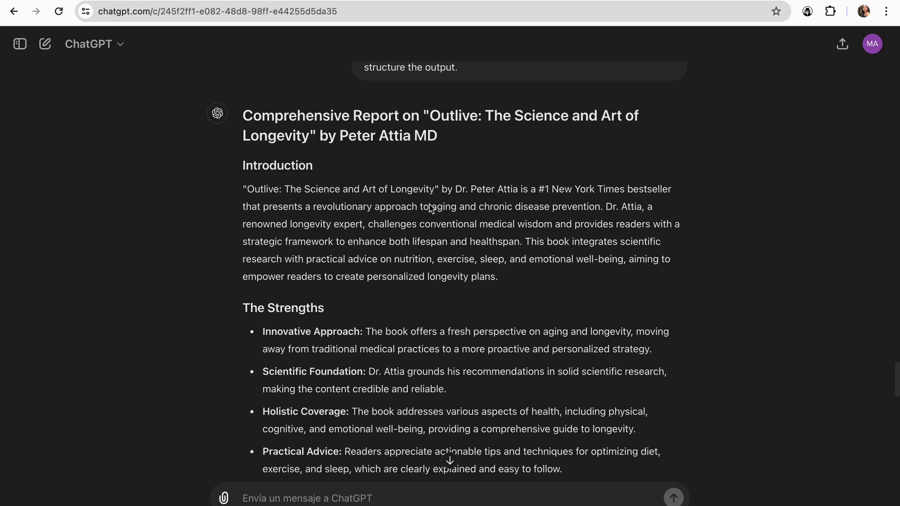
{"action": "scroll", "coordinate": [377, 167], "scroll_direction": "down", "scroll_amount": 2}
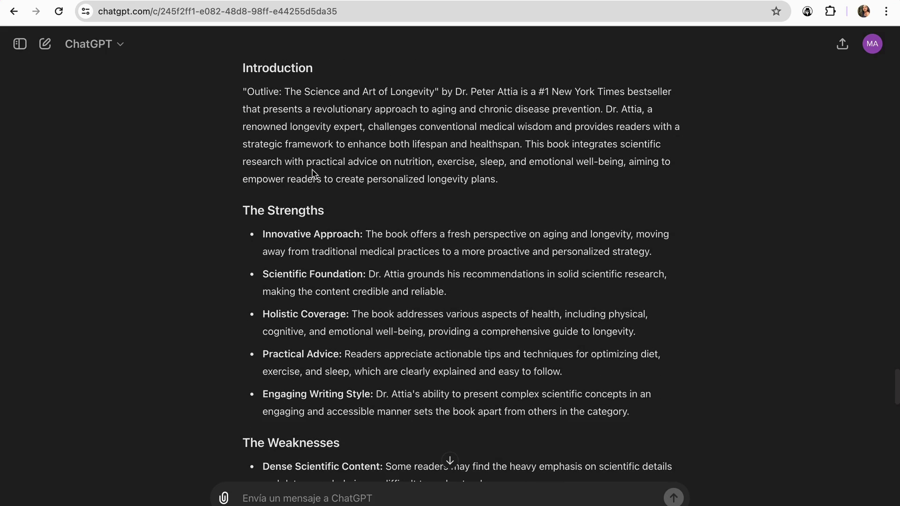
{"action": "scroll", "coordinate": [298, 328], "scroll_direction": "down", "scroll_amount": 4}
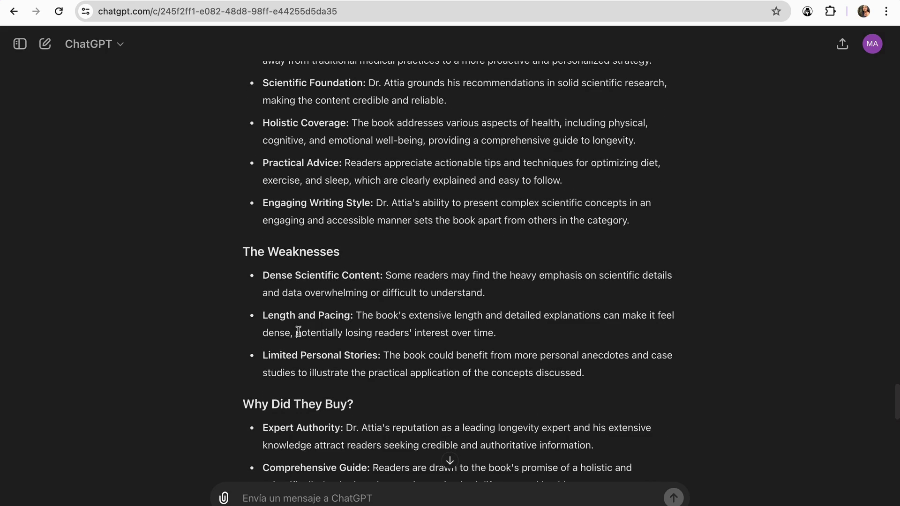
{"action": "scroll", "coordinate": [298, 331], "scroll_direction": "down", "scroll_amount": 5}
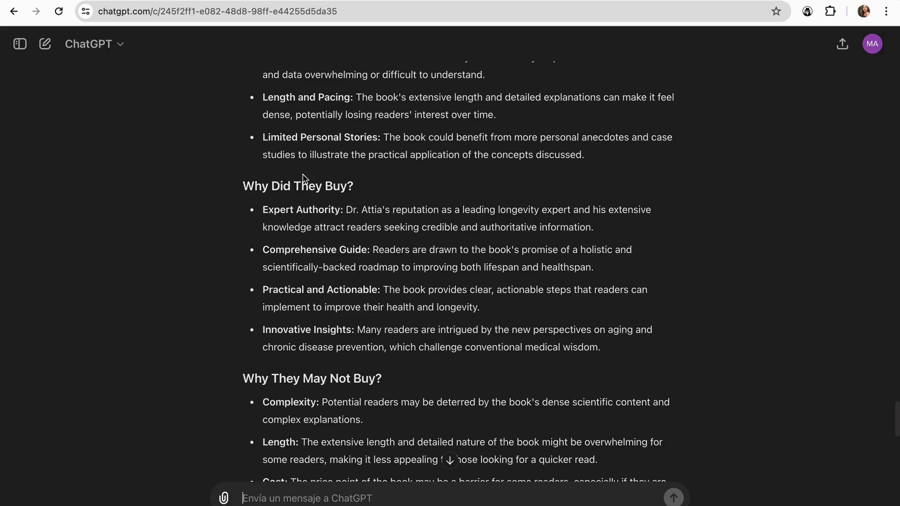
{"action": "scroll", "coordinate": [349, 225], "scroll_direction": "down", "scroll_amount": 3}
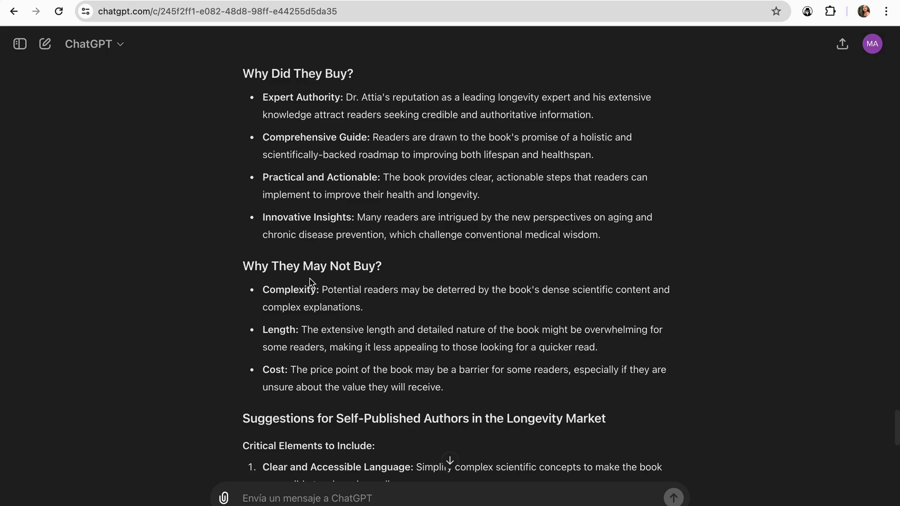
{"action": "scroll", "coordinate": [311, 291], "scroll_direction": "down", "scroll_amount": 7}
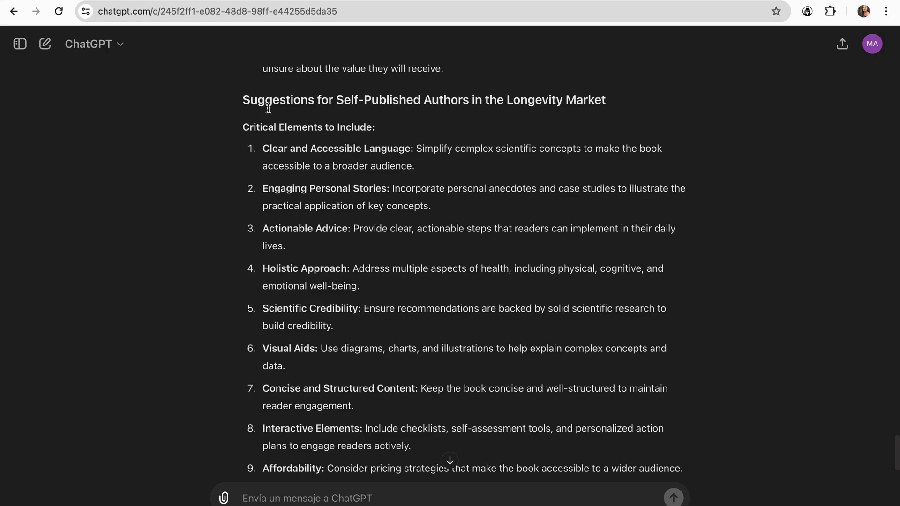
{"action": "scroll", "coordinate": [327, 205], "scroll_direction": "down", "scroll_amount": 1}
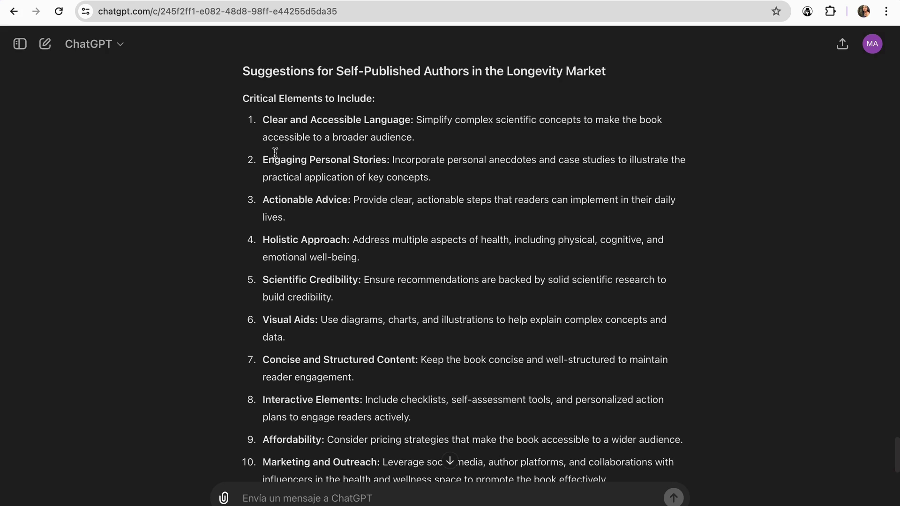